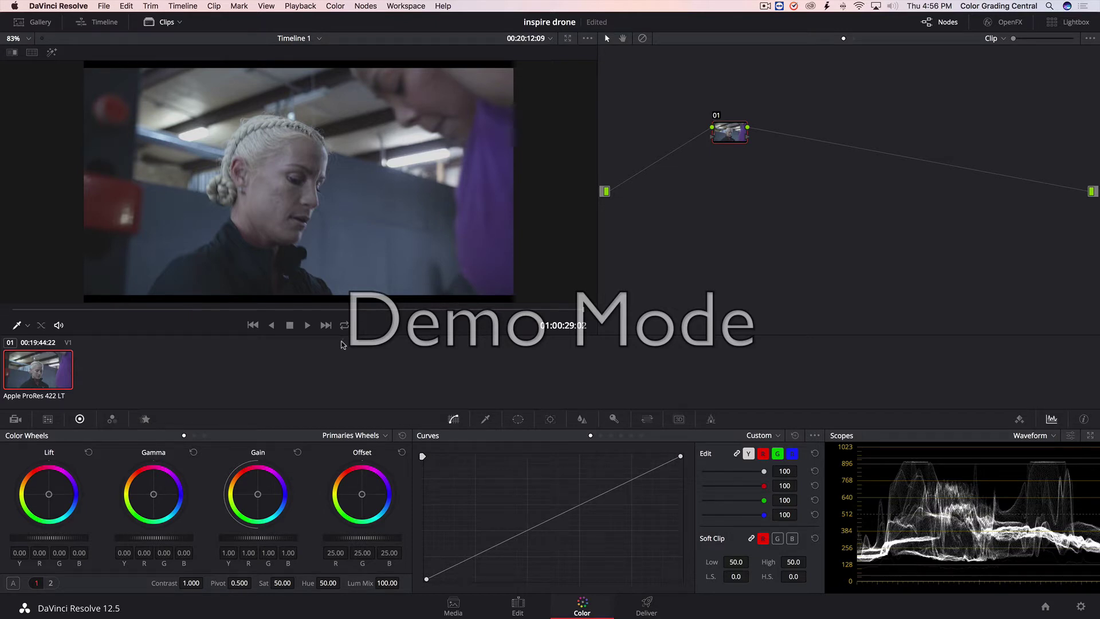
Hide the clip thumbnail strip for a larger viewer and bring up the waveform scope's display settings.
{"action": "left_click", "coordinate": [166, 23]}
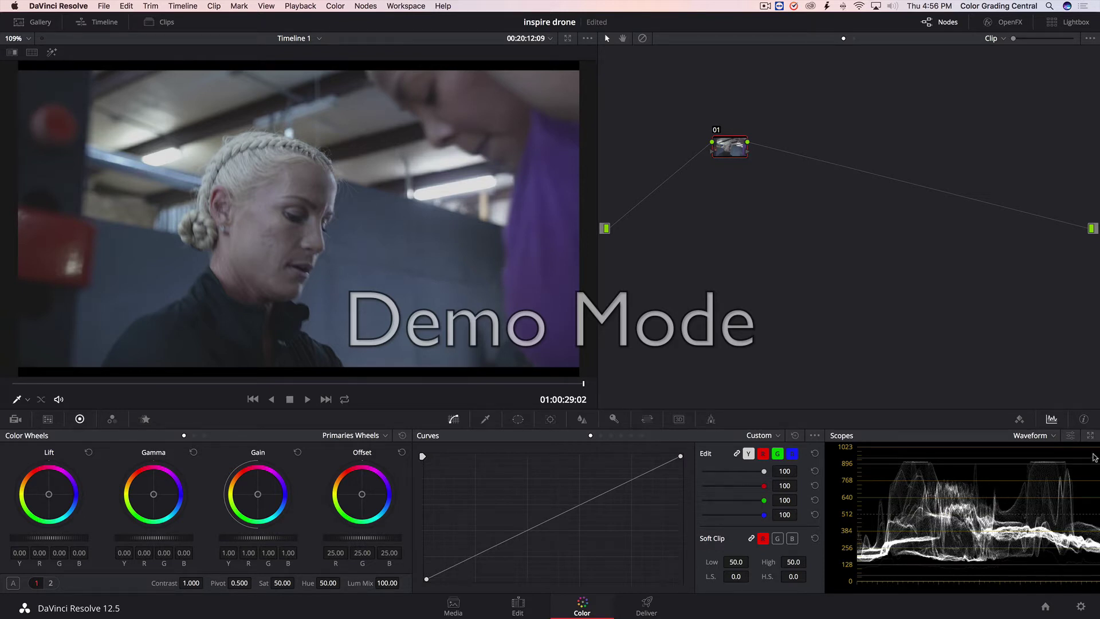
{"action": "left_click", "coordinate": [1070, 438]}
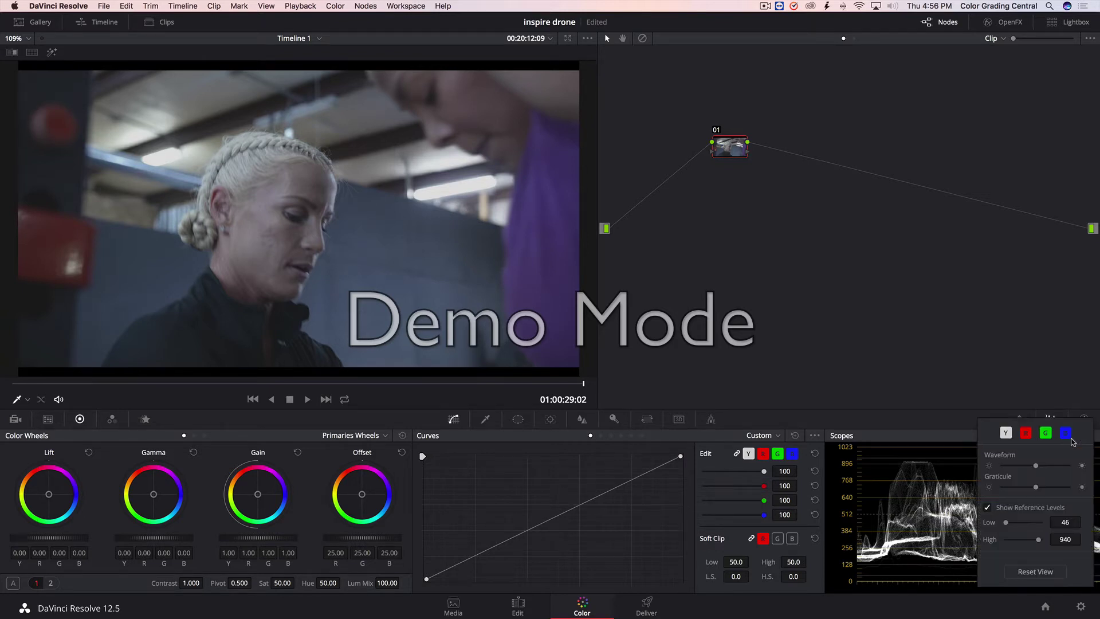
Dismiss the scope settings popup to return to the full luma waveform.
{"action": "left_click", "coordinate": [973, 436]}
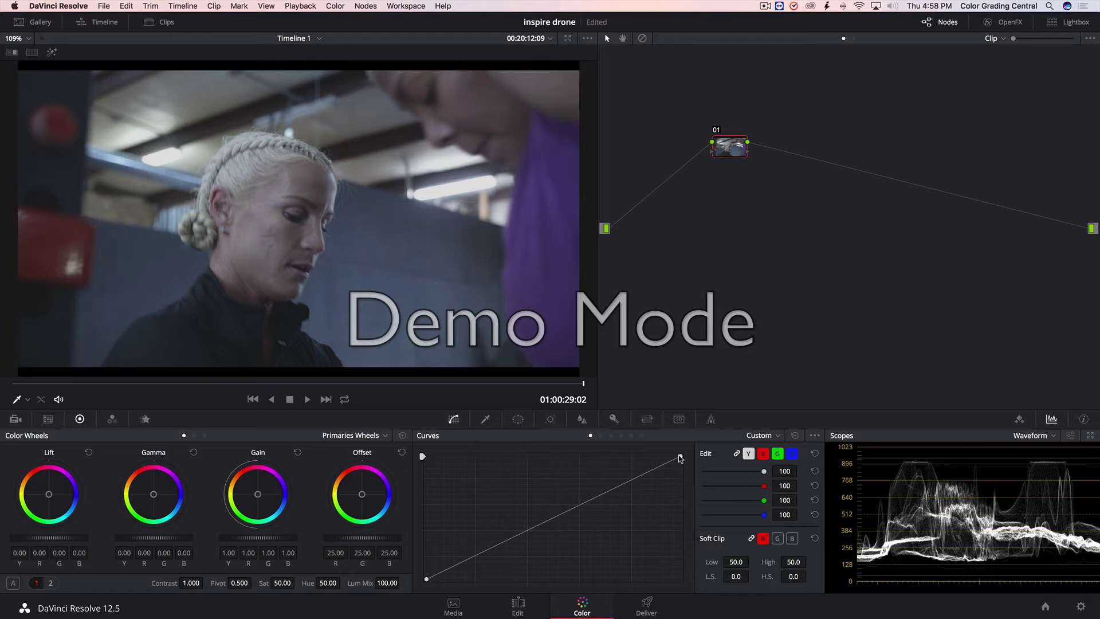
{"action": "left_click", "coordinate": [1053, 437]}
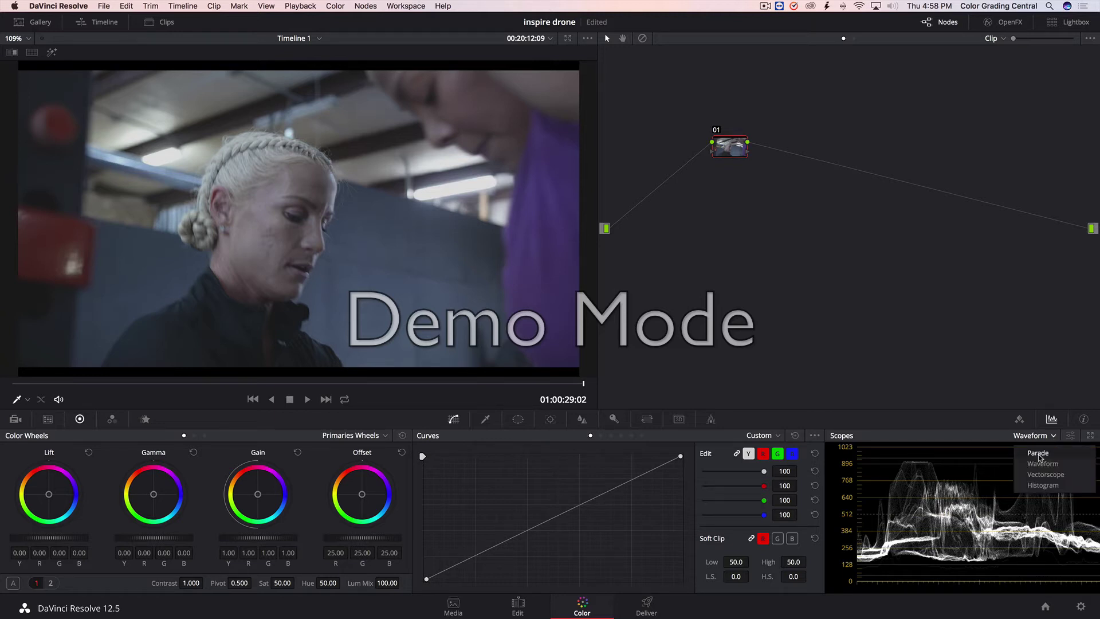
{"action": "left_click", "coordinate": [1039, 457]}
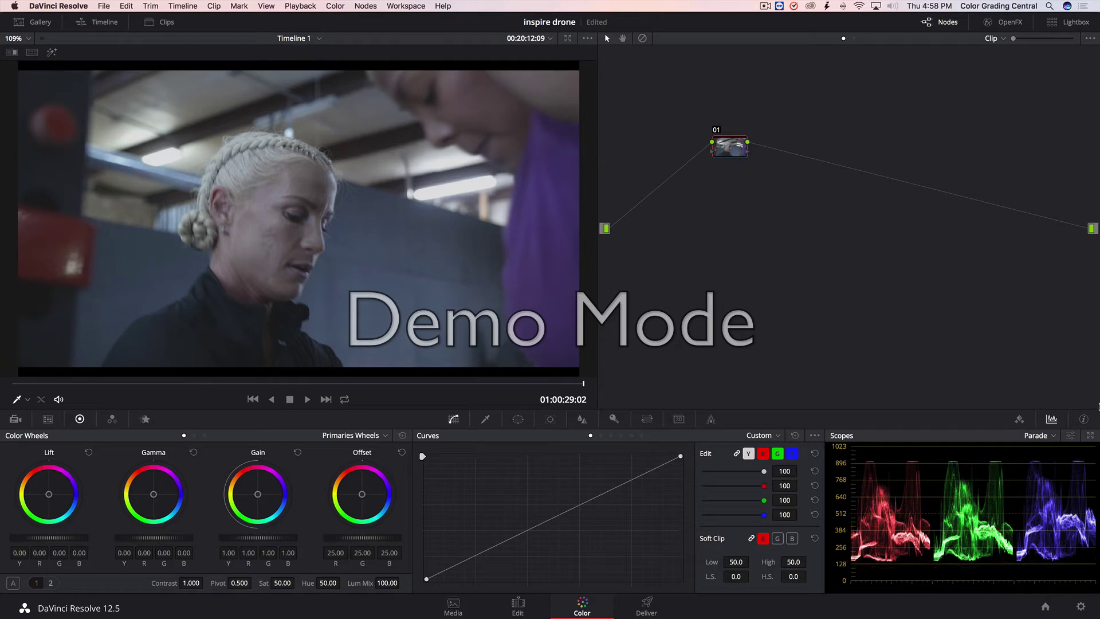
{"action": "left_click", "coordinate": [1048, 435]}
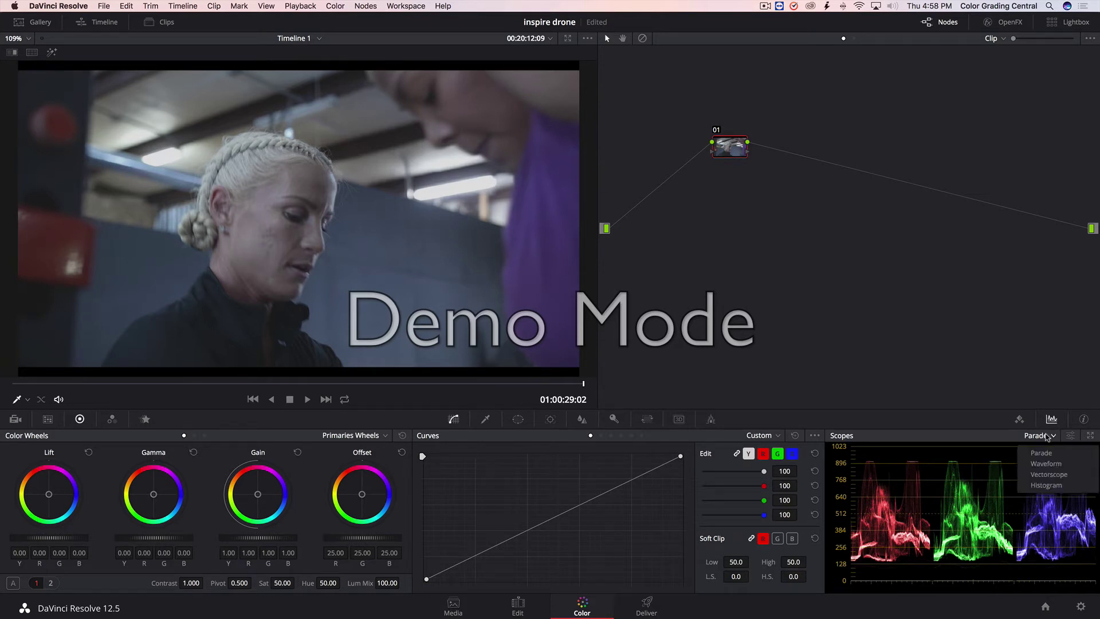
{"action": "left_click", "coordinate": [1045, 464]}
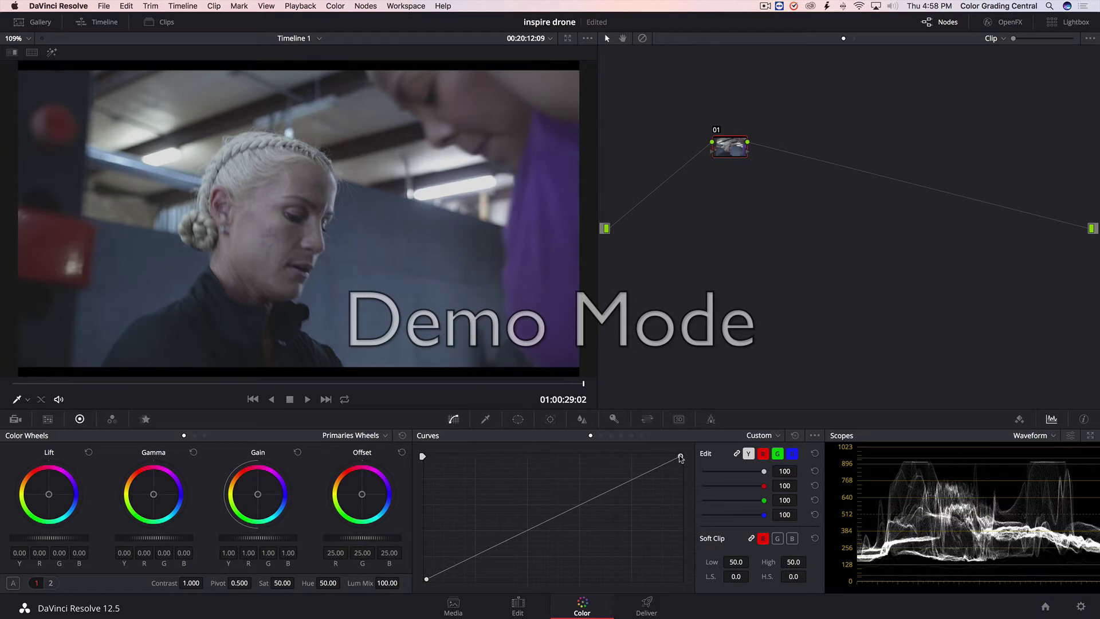
Move the luma curve's black point right and its white point left for more contrast.
{"action": "left_click_drag", "start_coordinate": [681, 458], "coordinate": [674, 458]}
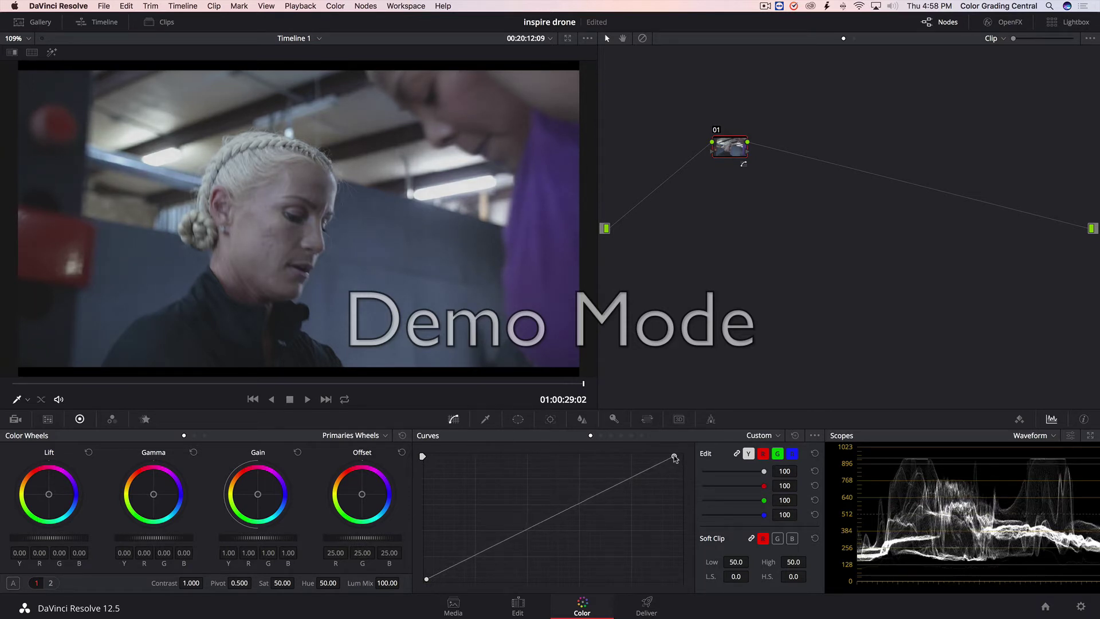
{"action": "left_click", "coordinate": [426, 579]}
{"action": "left_click_drag", "start_coordinate": [426, 580], "coordinate": [452, 580]}
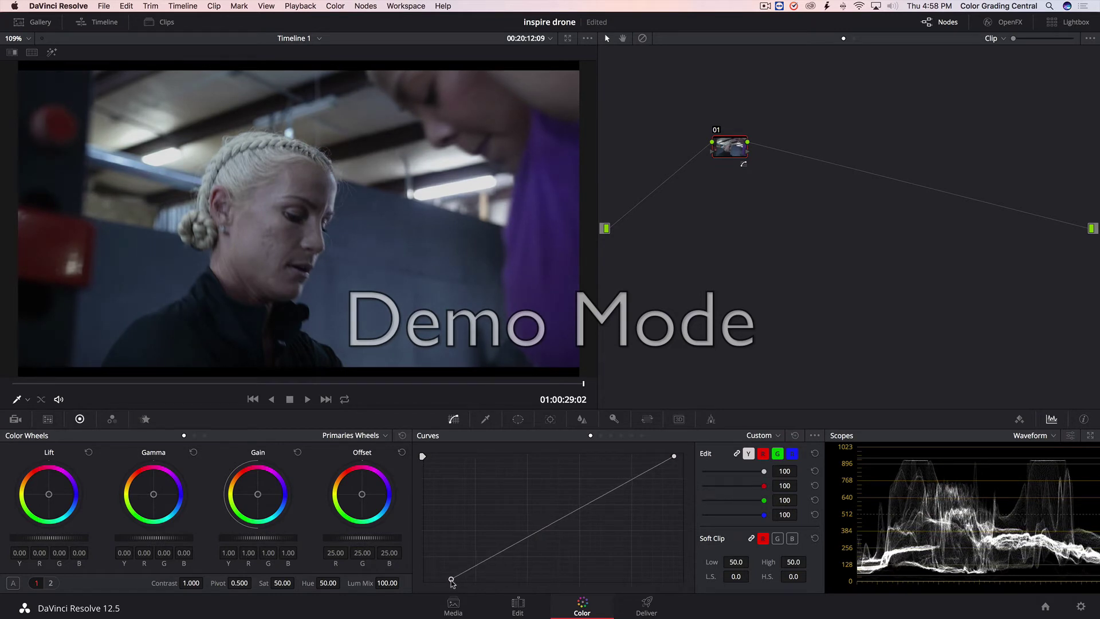
{"action": "left_click_drag", "start_coordinate": [451, 581], "coordinate": [453, 582]}
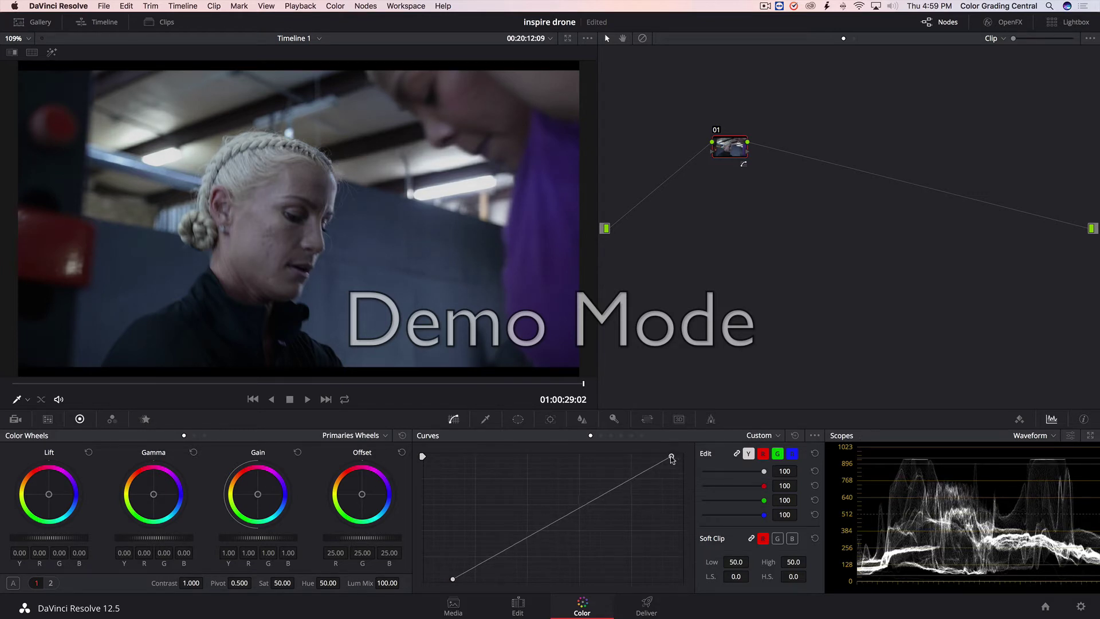
{"action": "left_click_drag", "start_coordinate": [671, 458], "coordinate": [670, 459]}
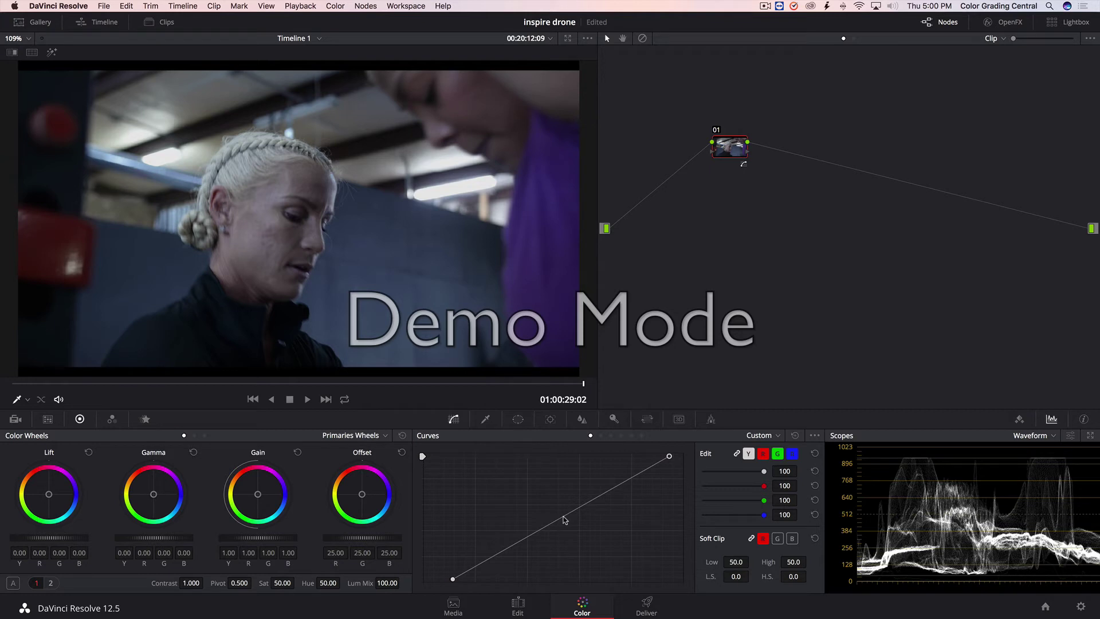
Add an upper-midtone point to the luma curve, raise it, then fine-tune its position.
{"action": "mouse_move", "coordinate": [564, 519]}
{"action": "left_mouse_down"}
{"action": "mouse_move", "coordinate": [566, 531]}
{"action": "mouse_move", "coordinate": [561, 514]}
{"action": "left_mouse_up"}
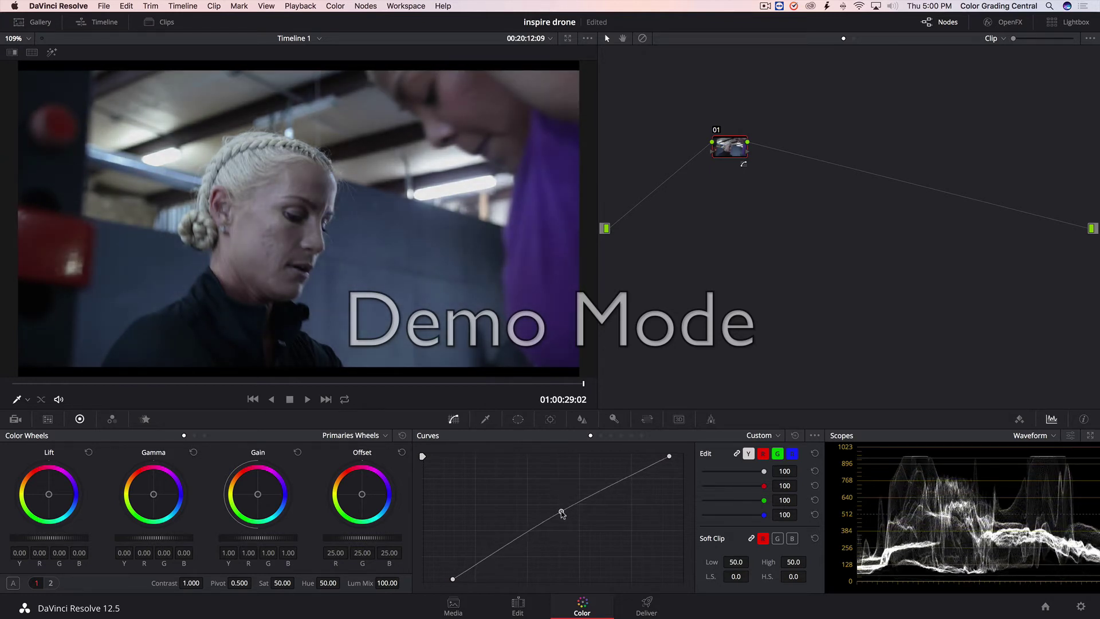
{"action": "right_click", "coordinate": [562, 513]}
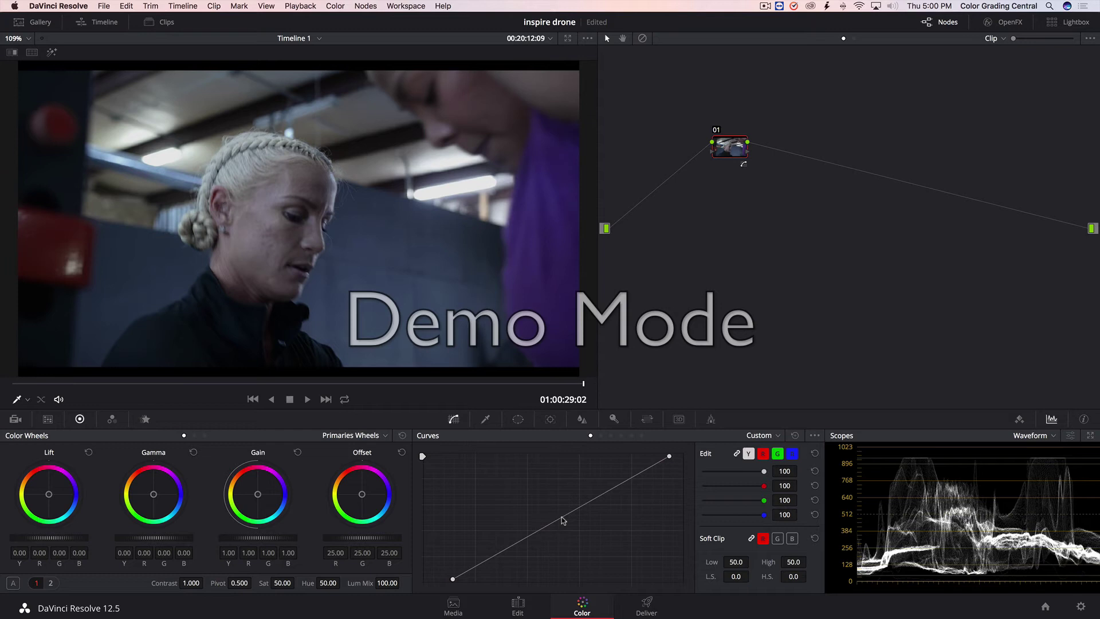
{"action": "left_click_drag", "start_coordinate": [562, 518], "coordinate": [622, 475]}
{"action": "key", "text": "XF86MonBrightnessUp"}
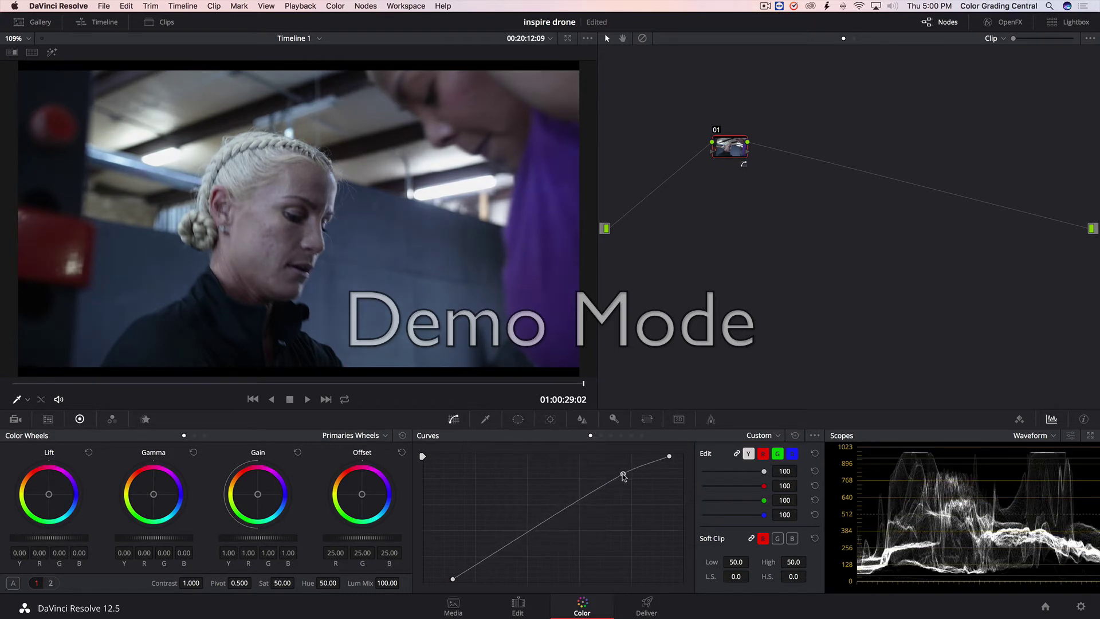
{"action": "left_click_drag", "start_coordinate": [623, 476], "coordinate": [693, 454]}
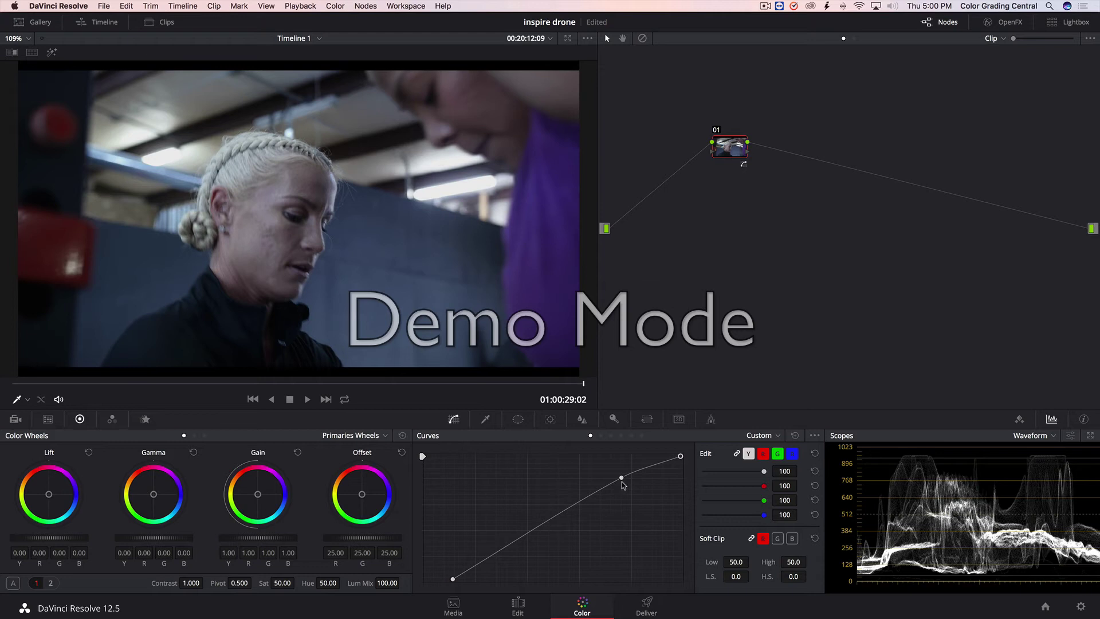
{"action": "left_click_drag", "start_coordinate": [622, 478], "coordinate": [622, 477]}
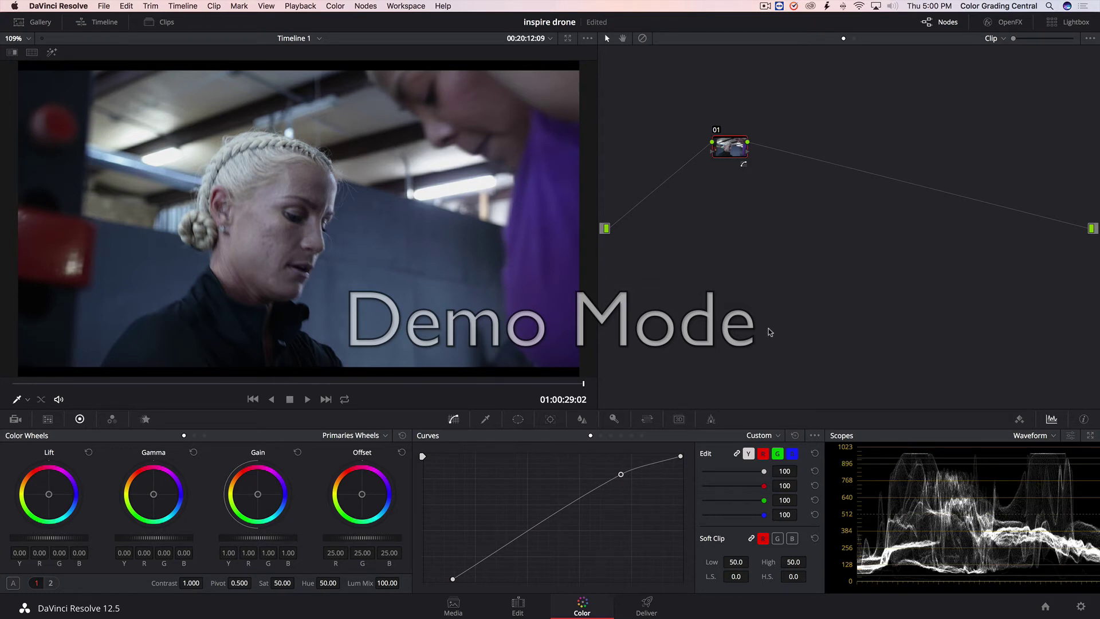
Switch the scope to Vectorscope and raise clip saturation to 55.80.
{"action": "left_click", "coordinate": [1052, 437]}
{"action": "left_click", "coordinate": [1043, 474]}
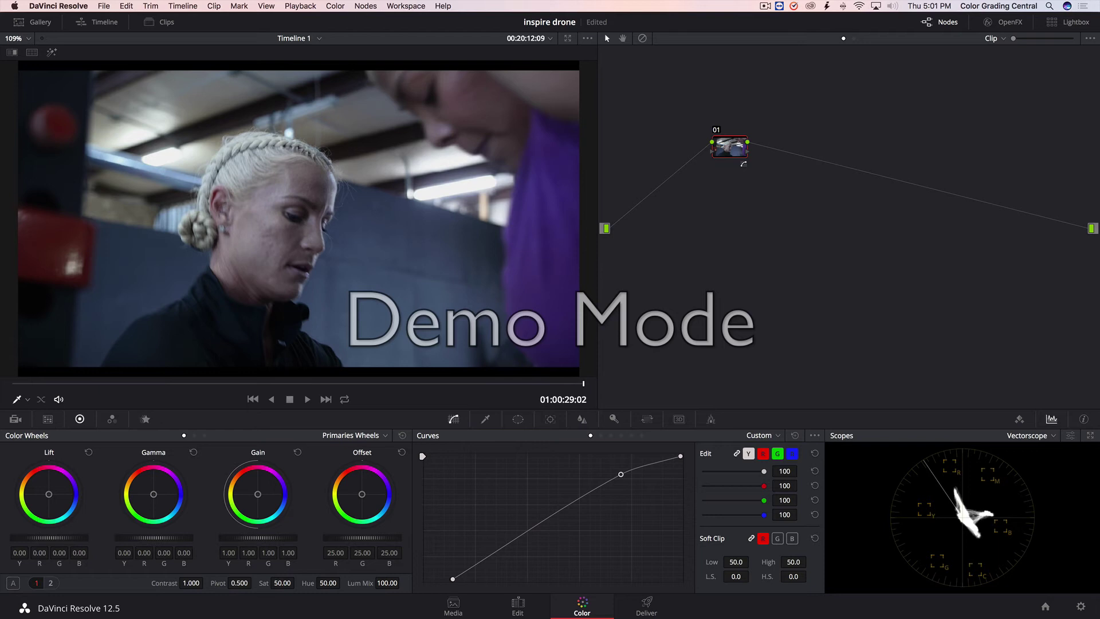
{"action": "left_click_drag", "start_coordinate": [290, 582], "coordinate": [295, 582]}
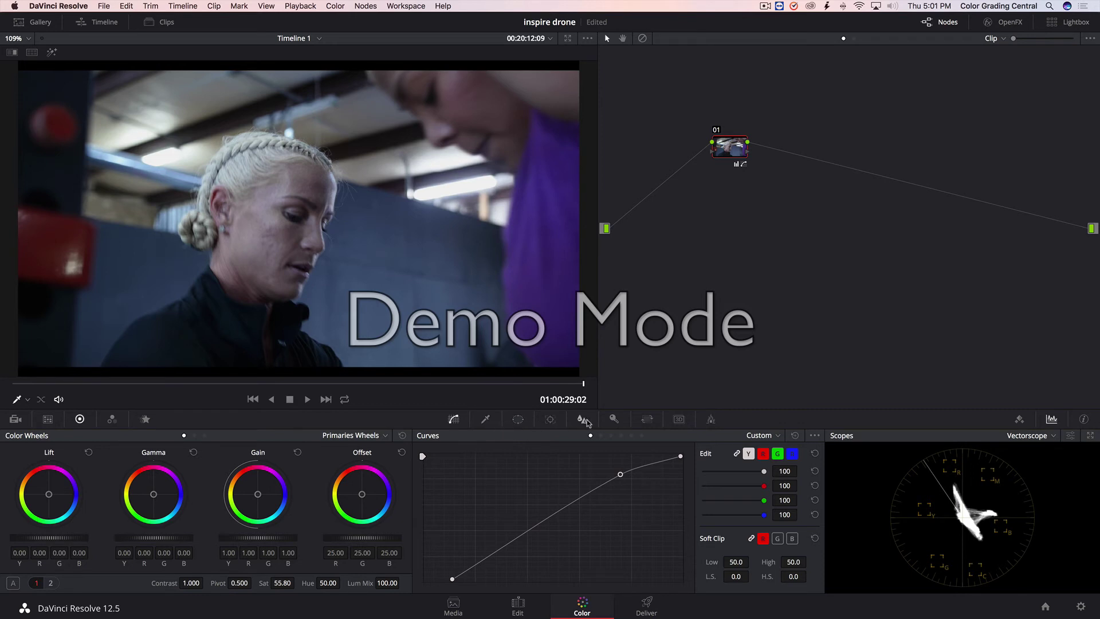
Cycle through the Qualifier, Tracker, Blur and Key palettes, then return to Curves.
{"action": "left_click", "coordinate": [482, 422]}
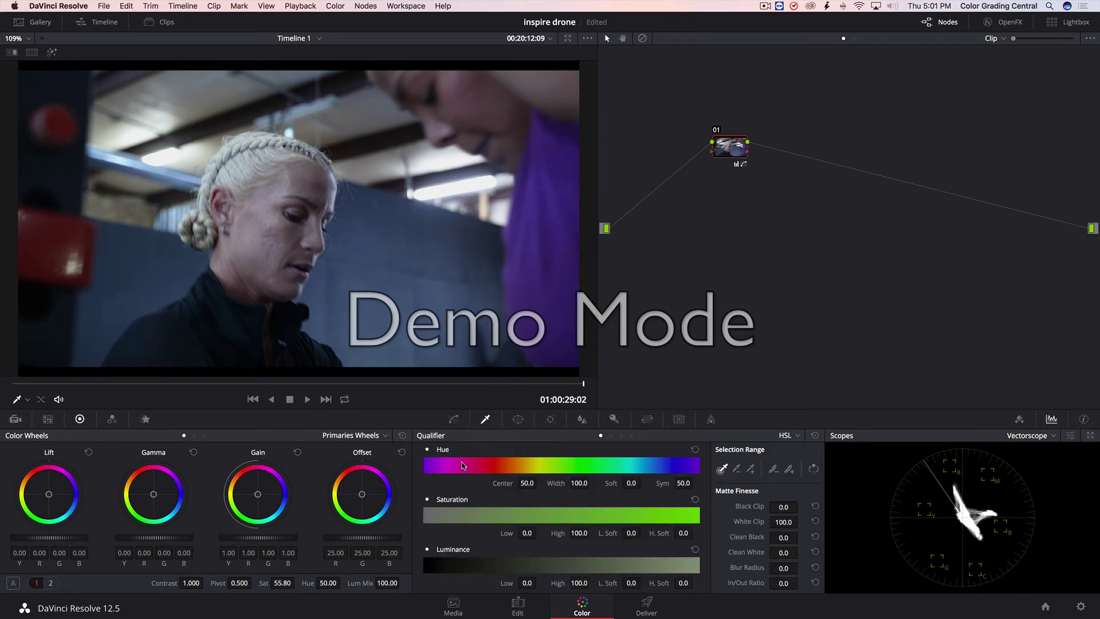
{"action": "left_click", "coordinate": [559, 419]}
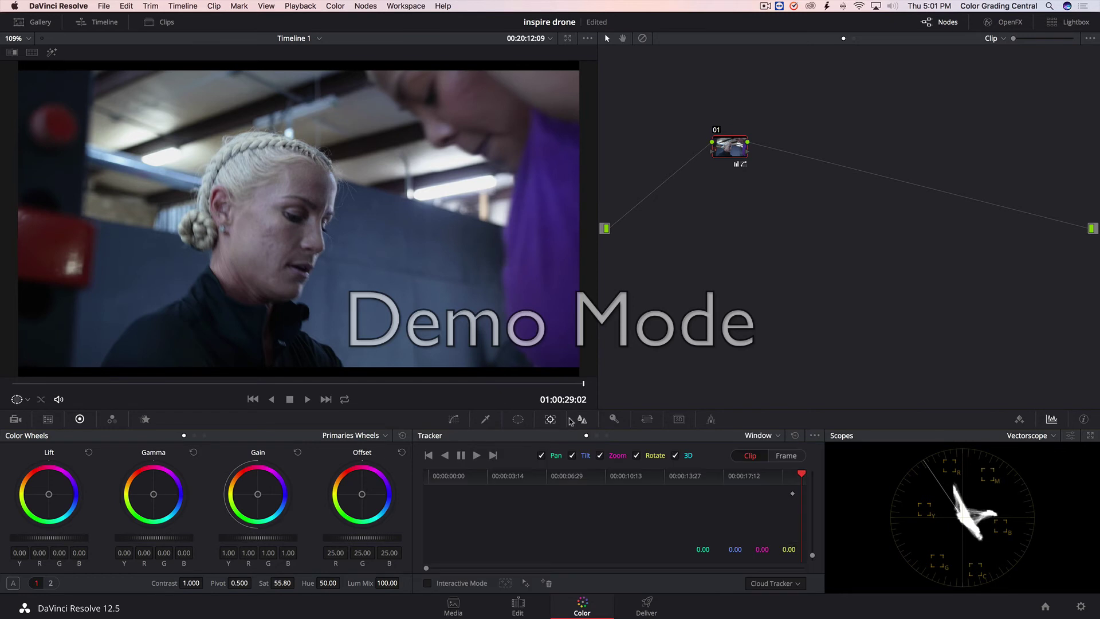
{"action": "left_click", "coordinate": [581, 420]}
{"action": "left_click", "coordinate": [611, 421]}
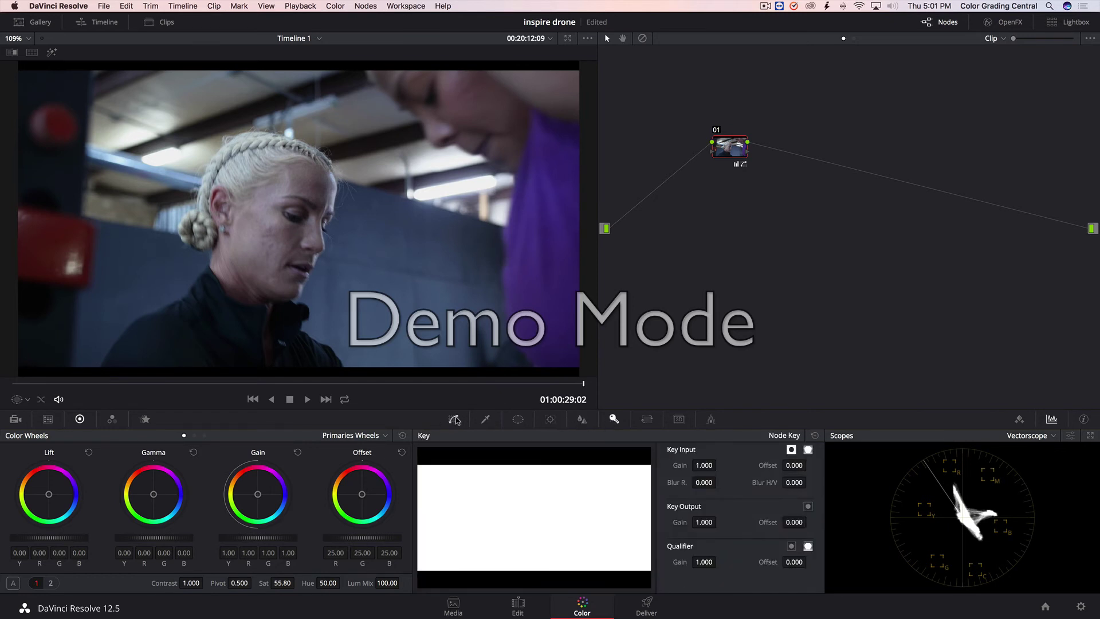
{"action": "left_click", "coordinate": [453, 418]}
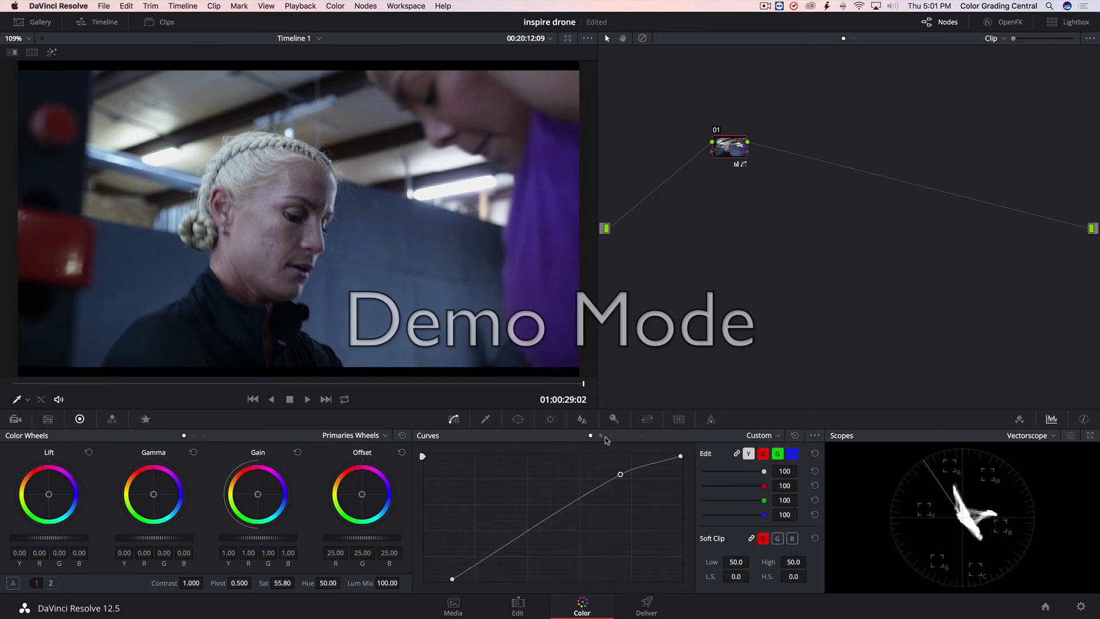
Switch the Curves palette to the Hue Vs Sat curve.
{"action": "left_click", "coordinate": [600, 436]}
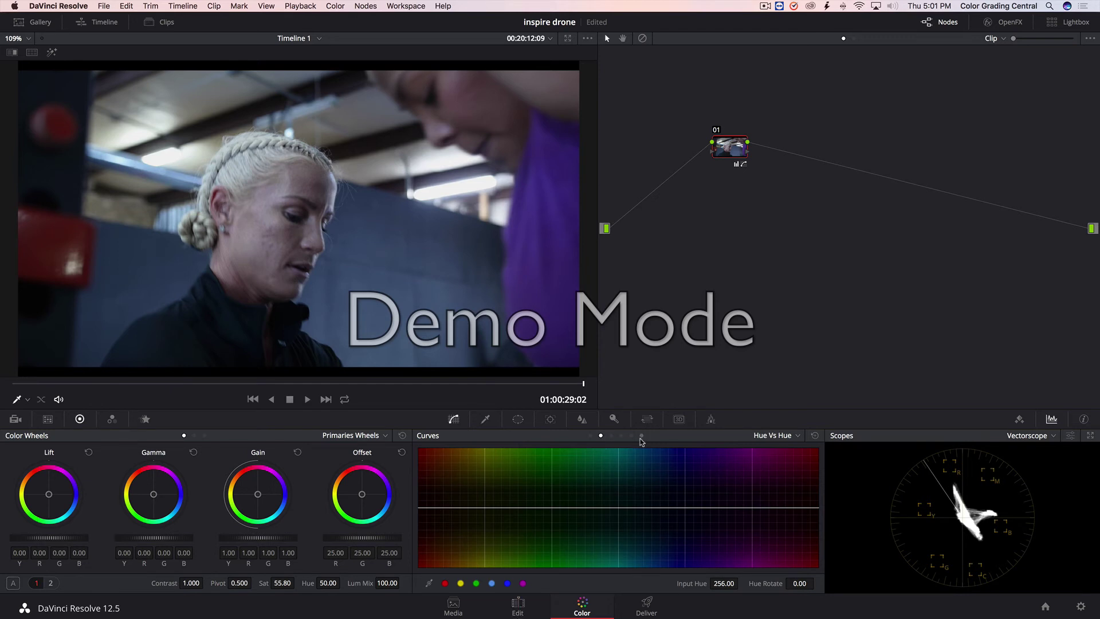
{"action": "left_click", "coordinate": [774, 437]}
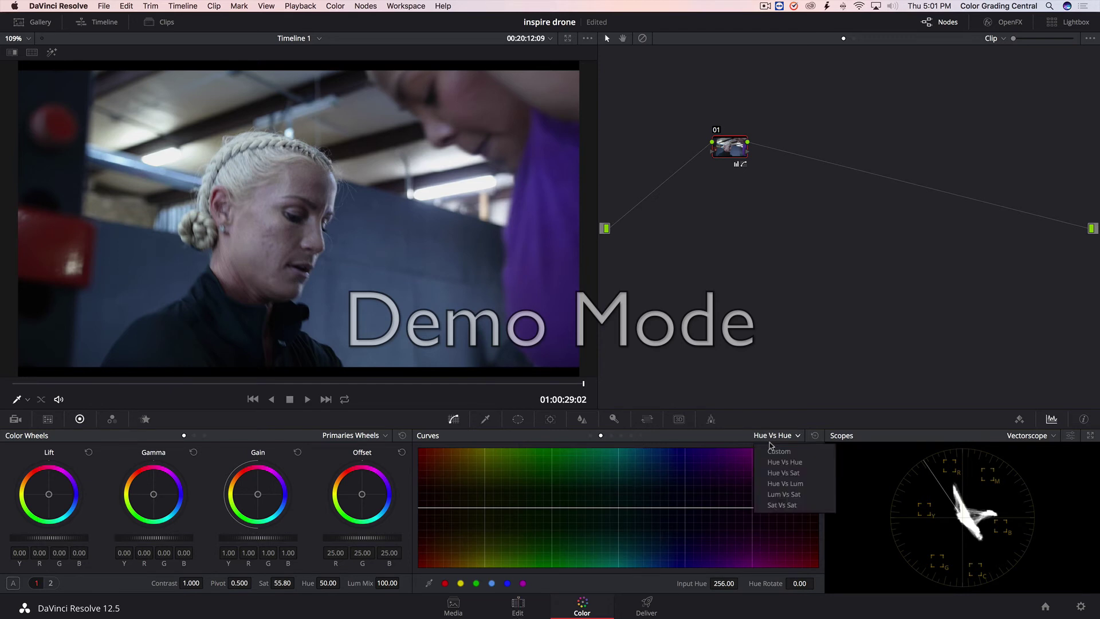
{"action": "left_click", "coordinate": [775, 473]}
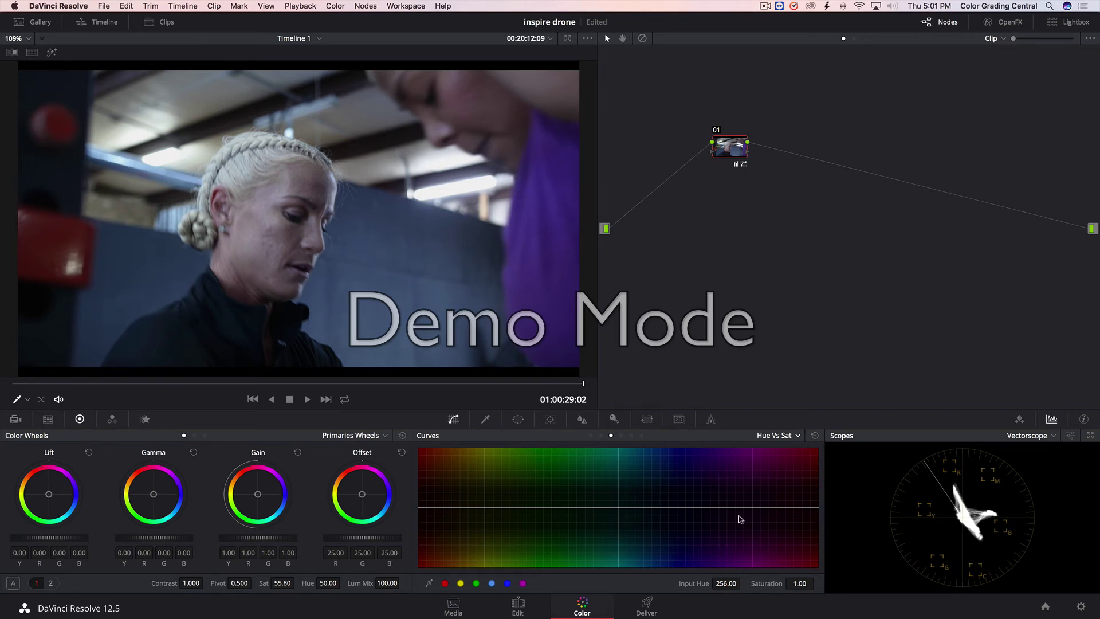
Dip blue-hue saturation to 0.71 at hue 133.59 and raise overall Sat to 66.20.
{"action": "left_click", "coordinate": [507, 583]}
{"action": "left_click_drag", "start_coordinate": [685, 509], "coordinate": [678, 518]}
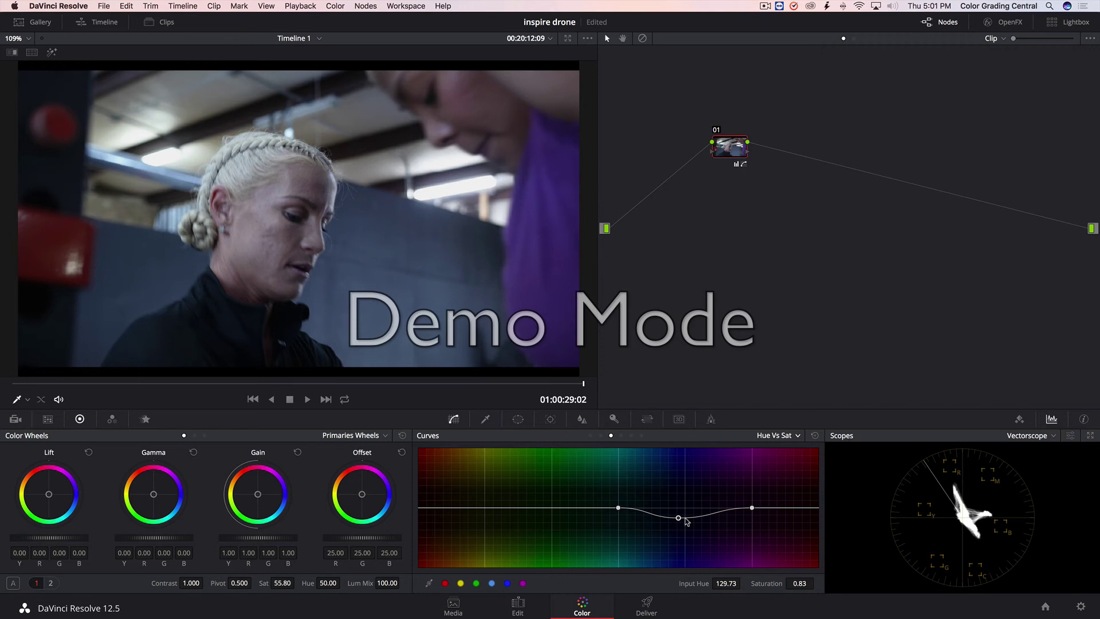
{"action": "left_click_drag", "start_coordinate": [679, 518], "coordinate": [683, 521]}
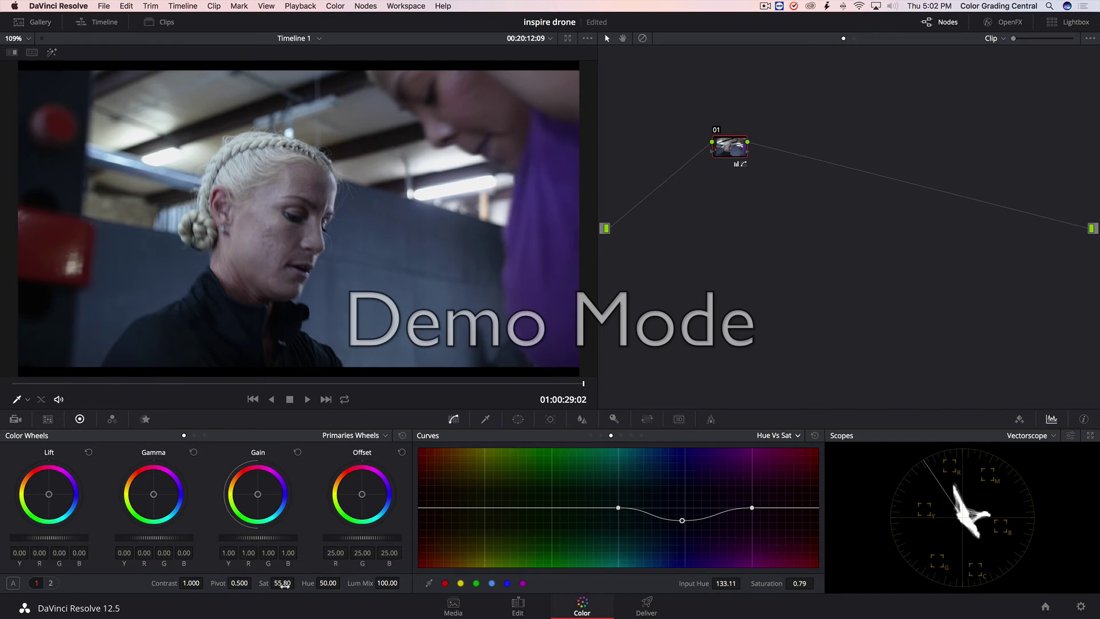
{"action": "left_click_drag", "start_coordinate": [297, 582], "coordinate": [297, 582]}
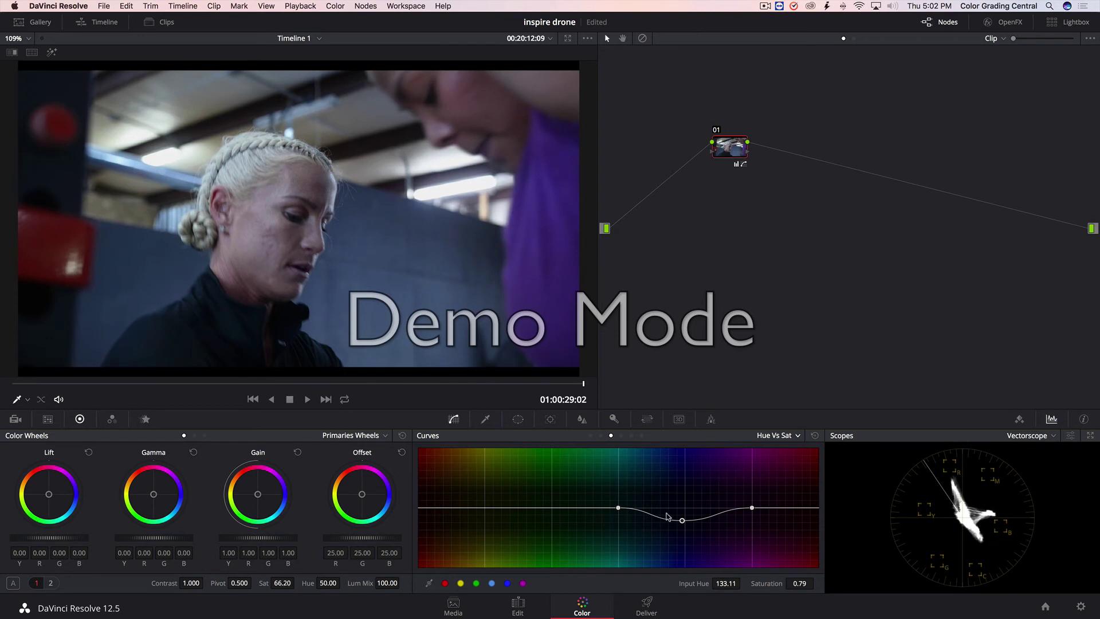
{"action": "left_click_drag", "start_coordinate": [684, 519], "coordinate": [682, 525]}
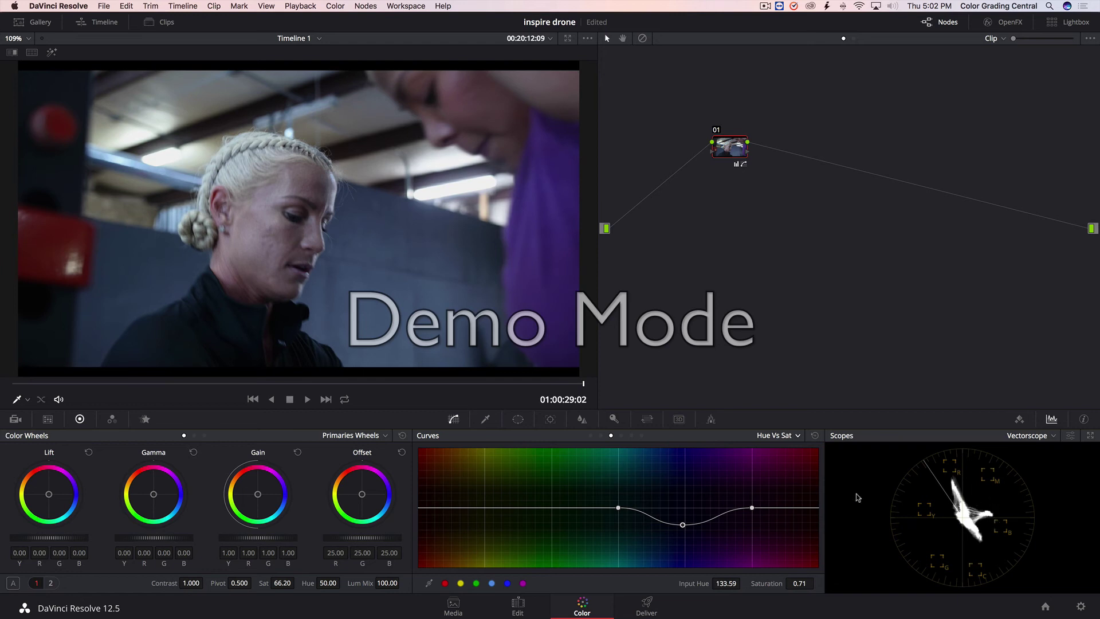
{"action": "left_click", "coordinate": [813, 437]}
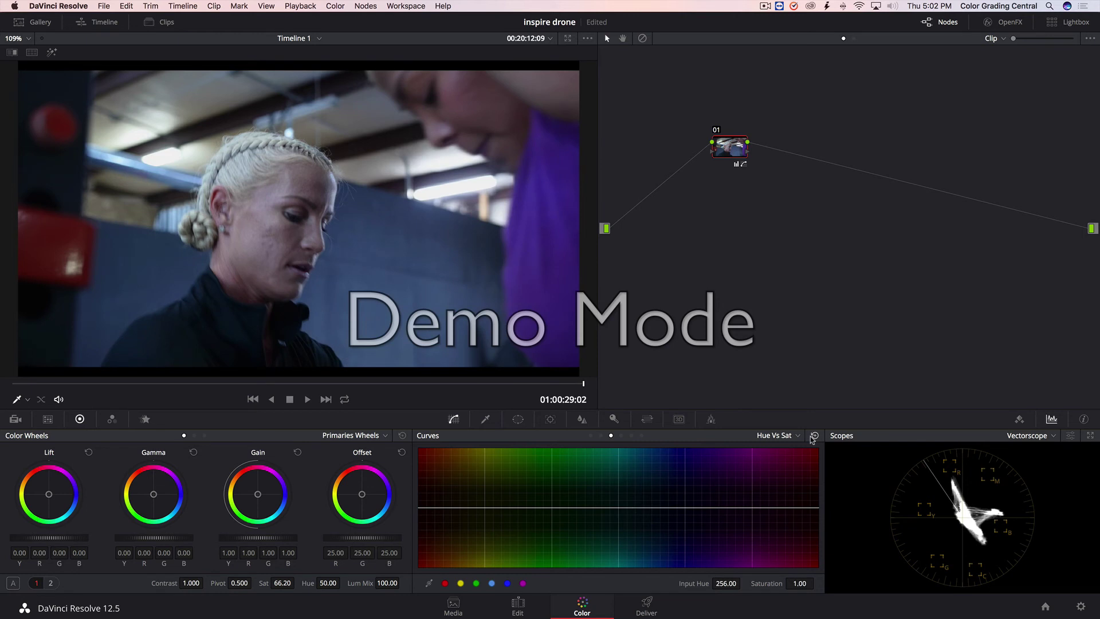
{"action": "key", "text": "super+z"}
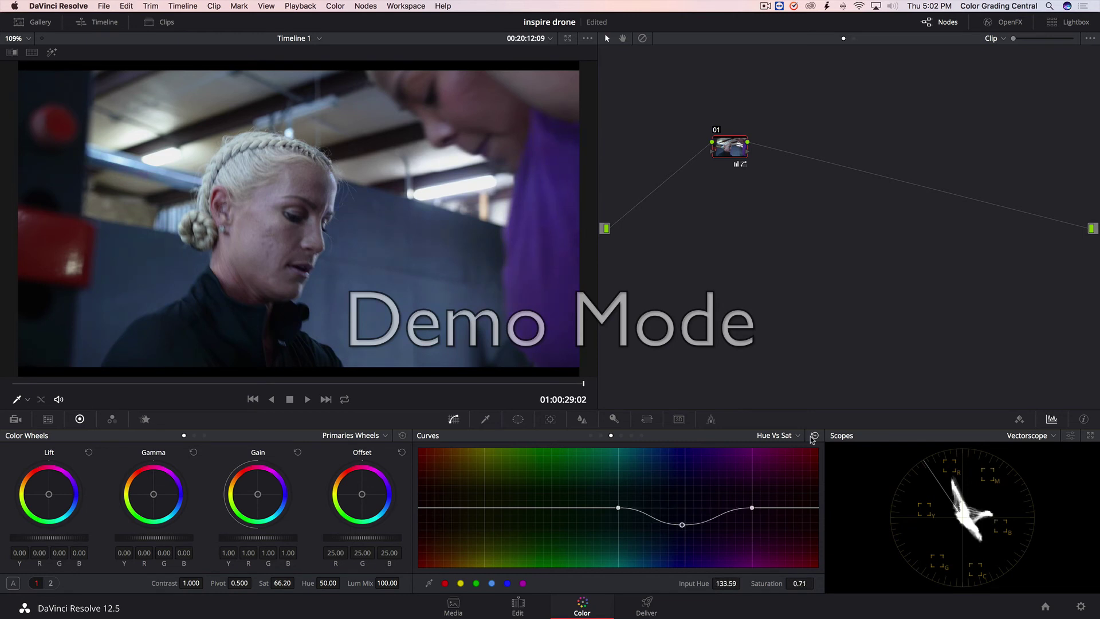
{"action": "left_click", "coordinate": [812, 437]}
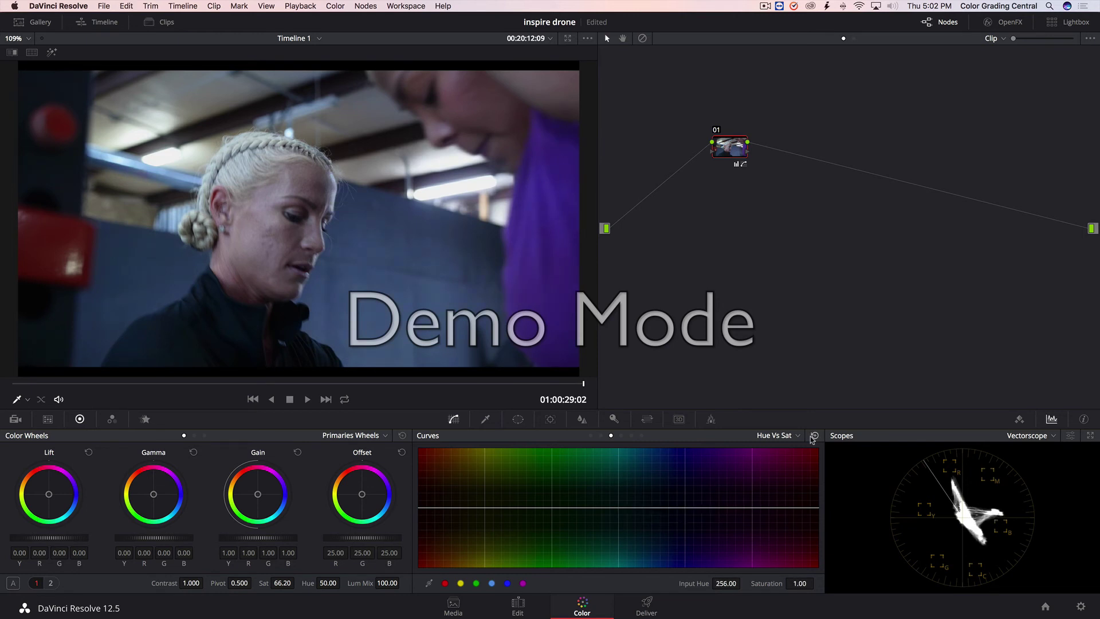
{"action": "key", "text": "super+z"}
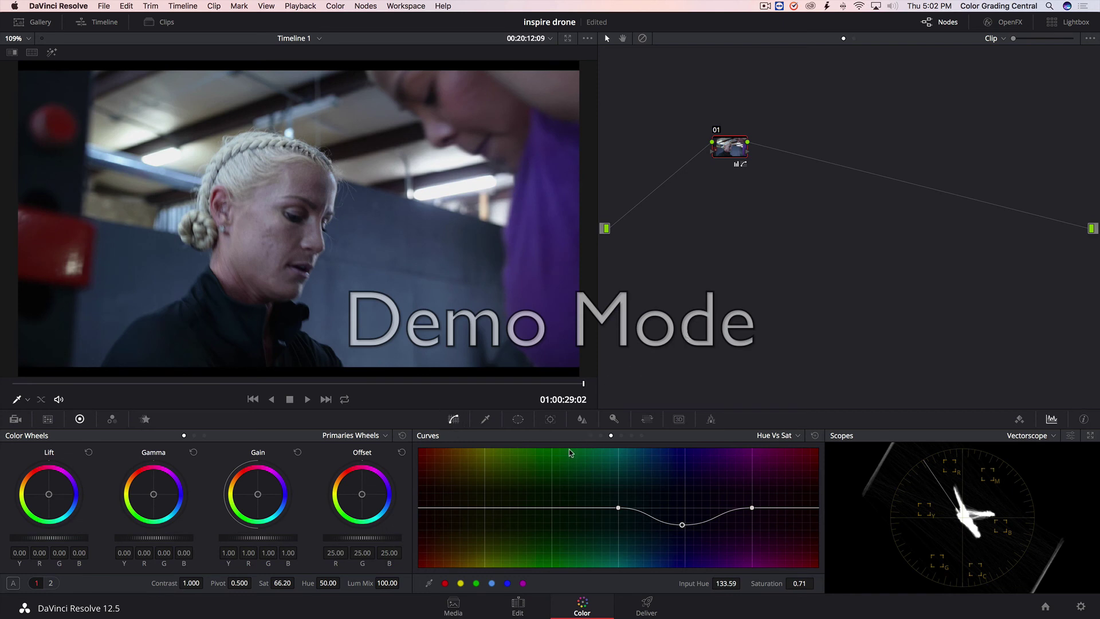
Return the Curves palette to the Custom luma curve showing the contrast curve.
{"action": "left_click", "coordinate": [590, 437]}
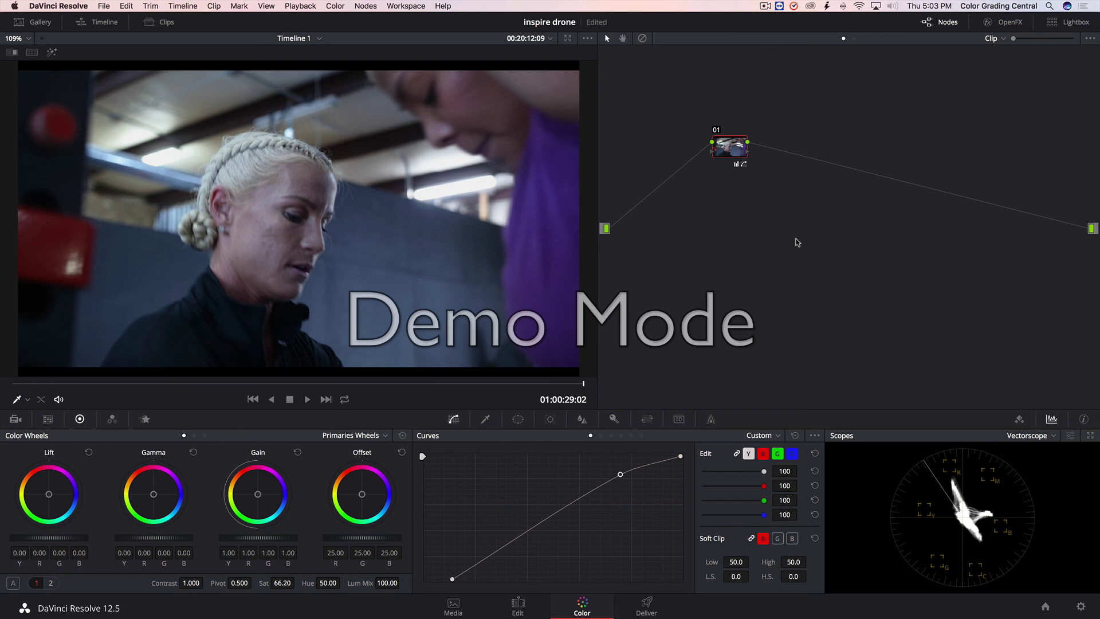
Add a serial second node with Option+S and set the scope to Waveform.
{"action": "key", "text": "alt+s"}
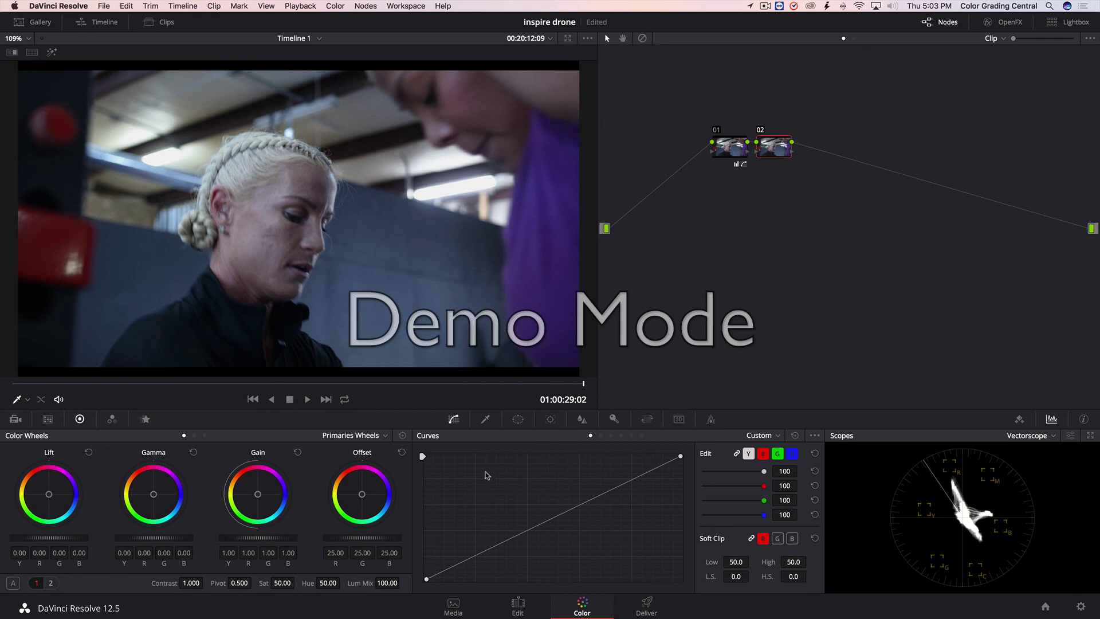
{"action": "left_click", "coordinate": [1034, 438]}
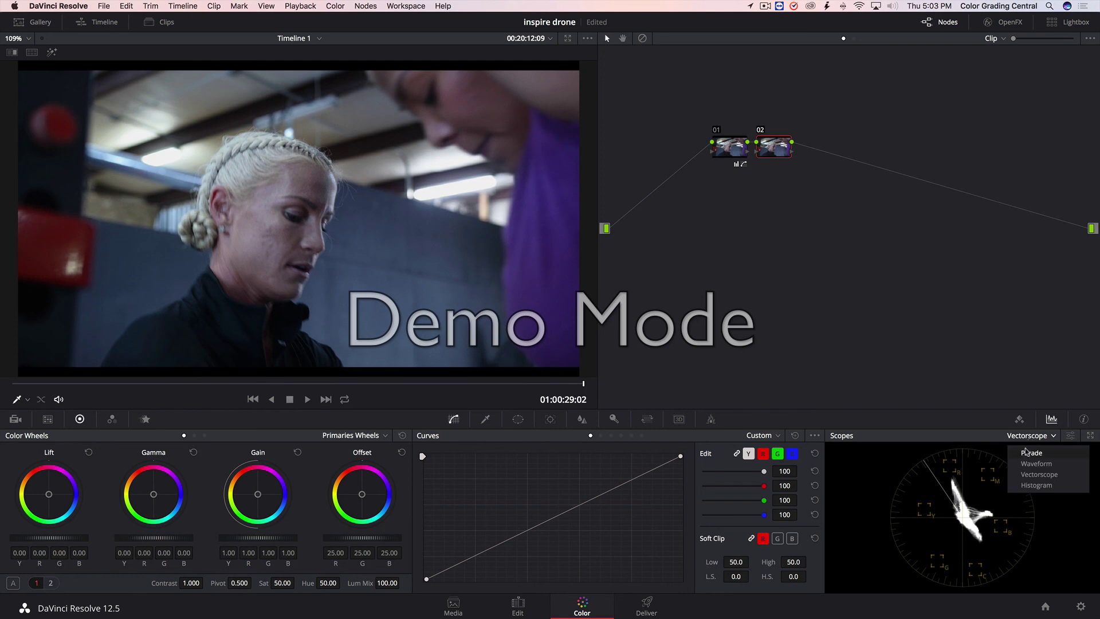
{"action": "left_click", "coordinate": [1025, 464]}
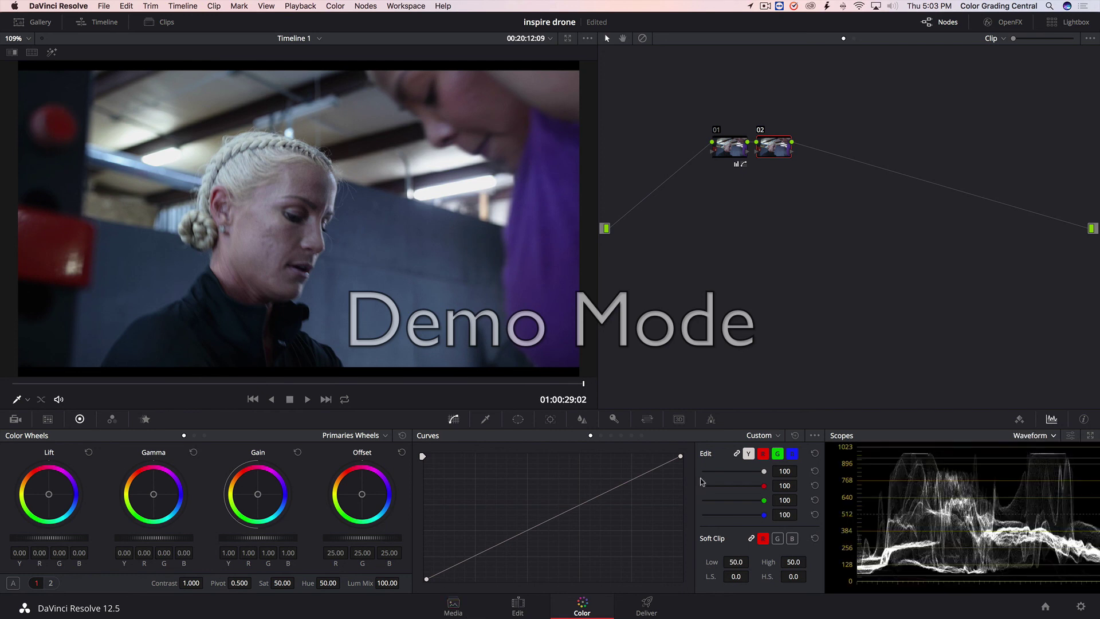
Move the red curve's black point right, lower the blue white point, and raise the blue black point slightly.
{"action": "left_click", "coordinate": [763, 454]}
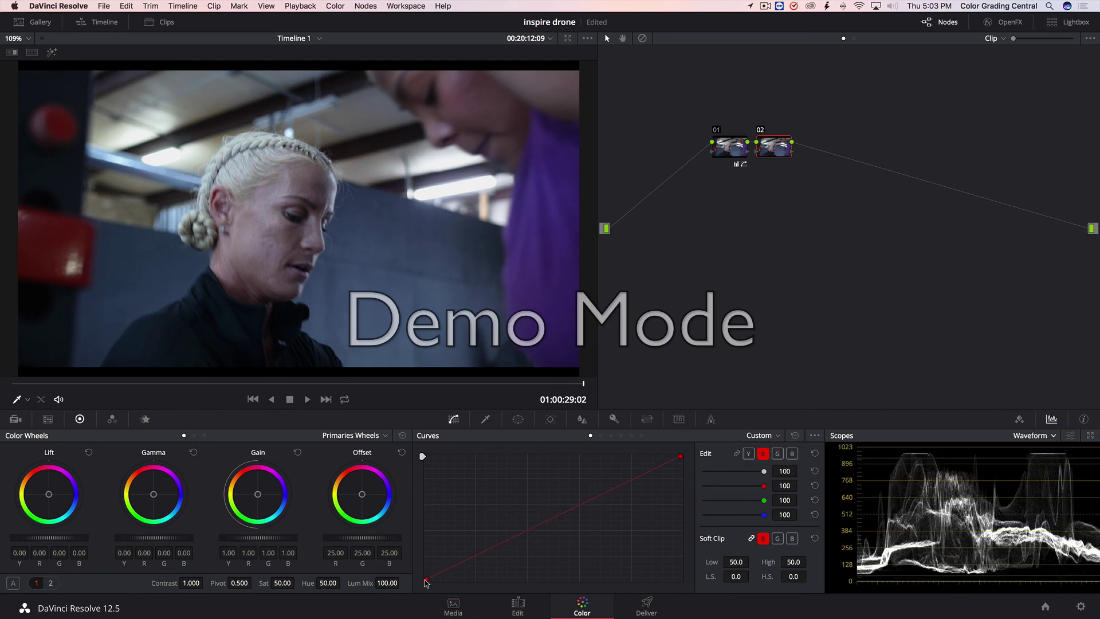
{"action": "left_click_drag", "start_coordinate": [427, 581], "coordinate": [440, 579]}
{"action": "left_click", "coordinate": [792, 454]}
{"action": "left_click_drag", "start_coordinate": [682, 458], "coordinate": [680, 466]}
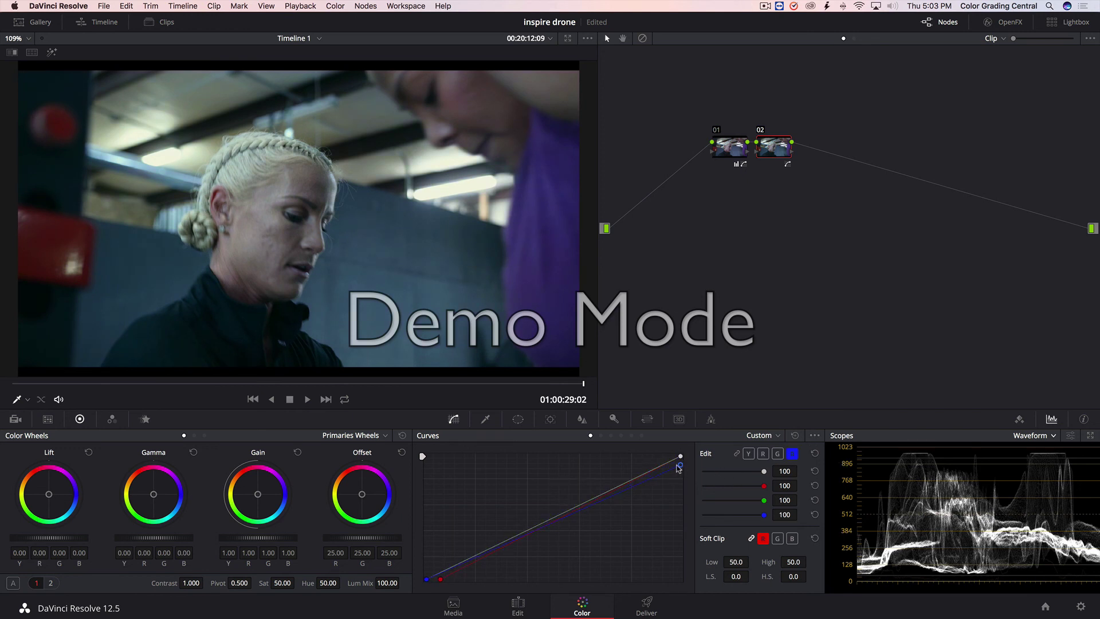
{"action": "left_click_drag", "start_coordinate": [427, 579], "coordinate": [436, 580]}
Set the second node's Key Output Gain to 0.764 and give the Gamma wheel a tiny nudge.
{"action": "left_click", "coordinate": [614, 419]}
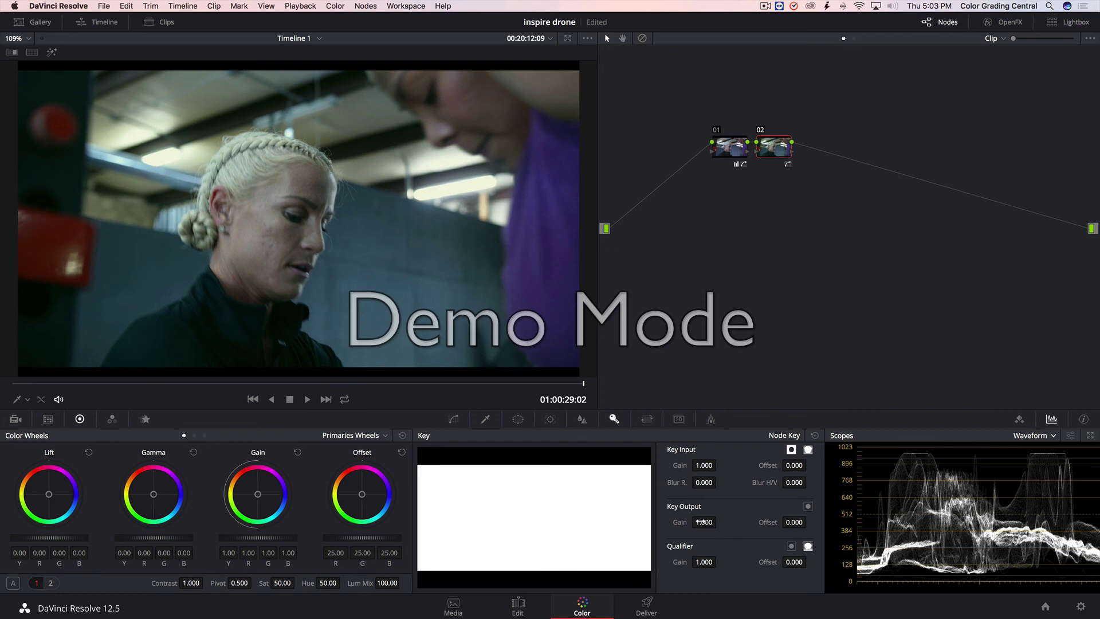
{"action": "left_click_drag", "start_coordinate": [704, 522], "coordinate": [723, 522]}
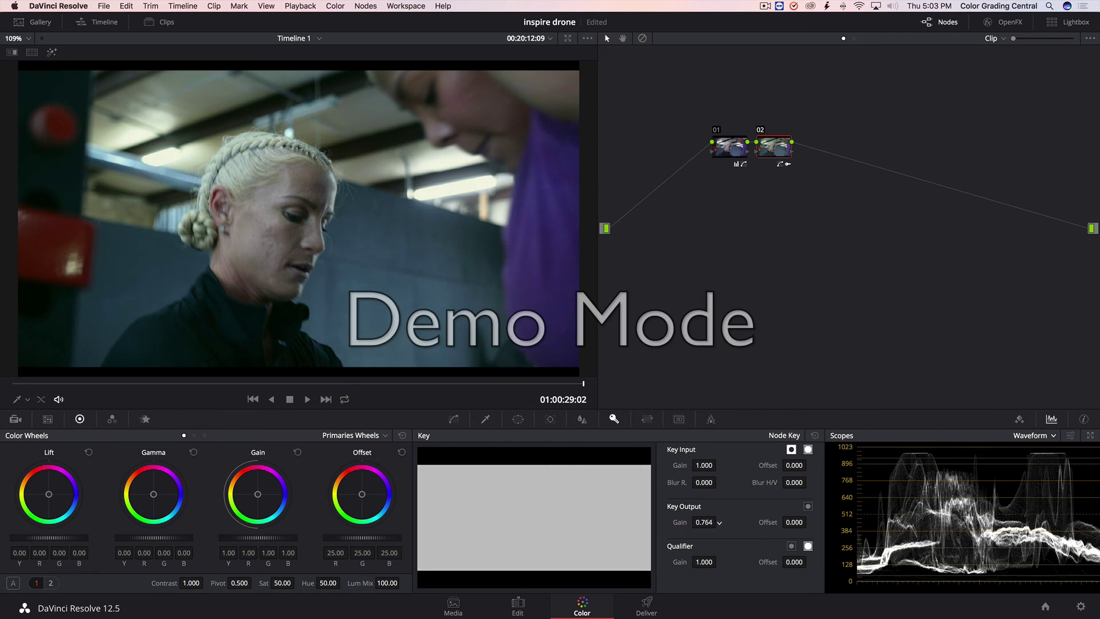
{"action": "left_click_drag", "start_coordinate": [153, 496], "coordinate": [154, 493]}
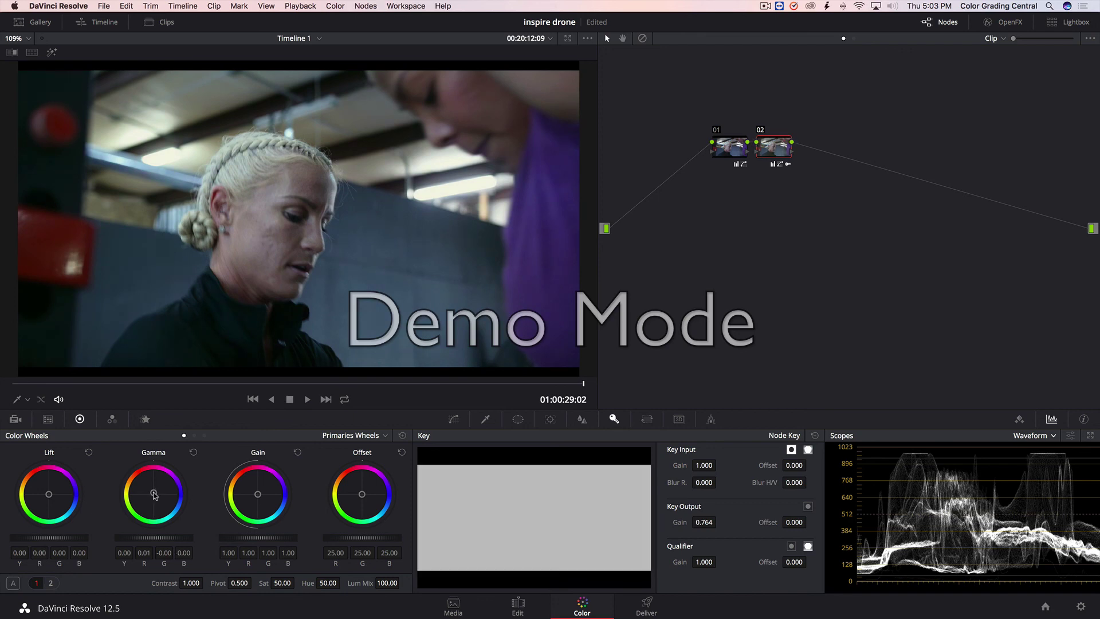